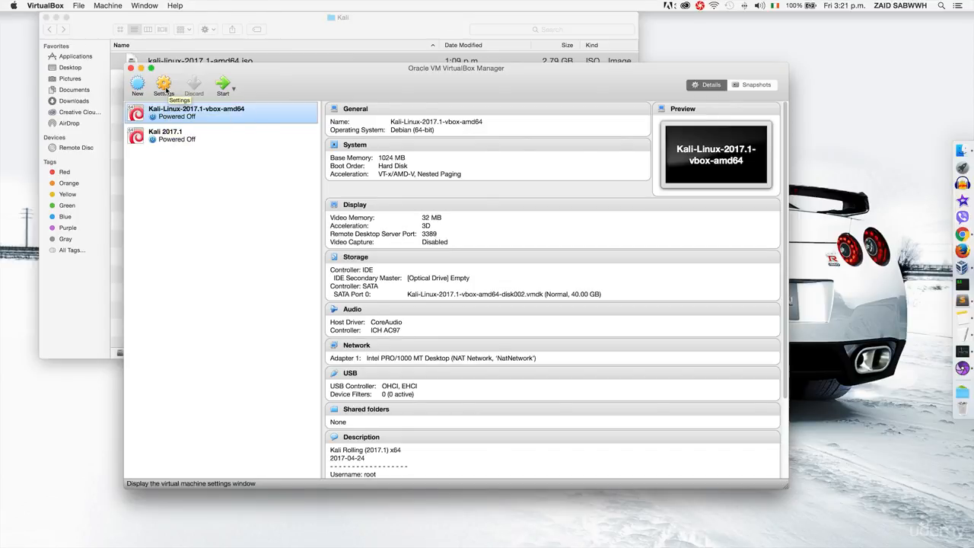
# - Open the Kali-Linux-2017.1-vbox-amd64 settings at the Ports > USB page, showing USB 2.0 (EHCI) enabled
pyautogui.click(164, 85)
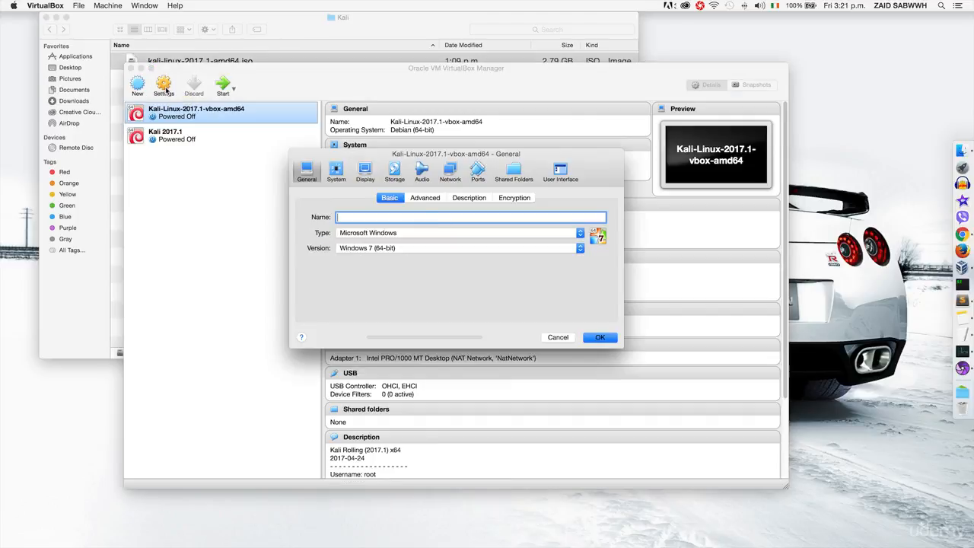
pyautogui.click(477, 173)
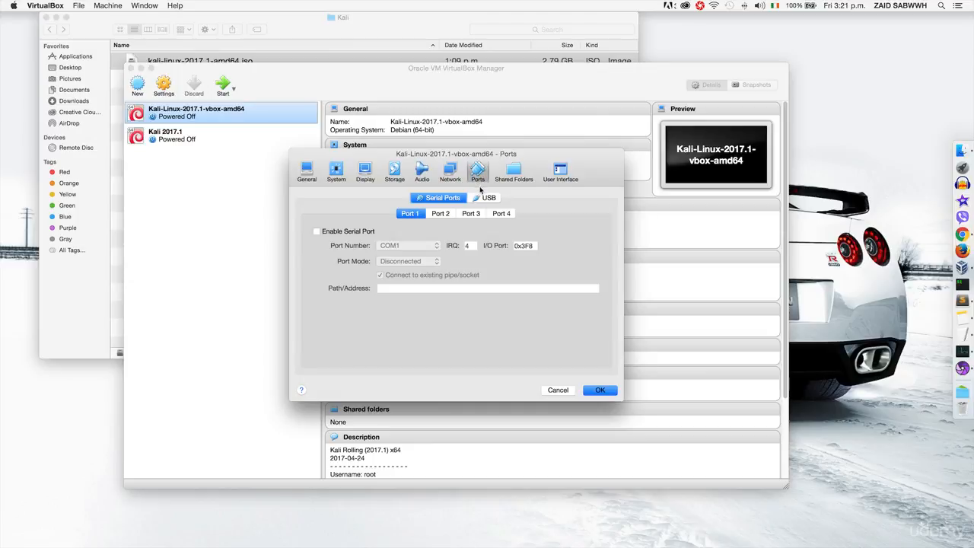
pyautogui.click(481, 198)
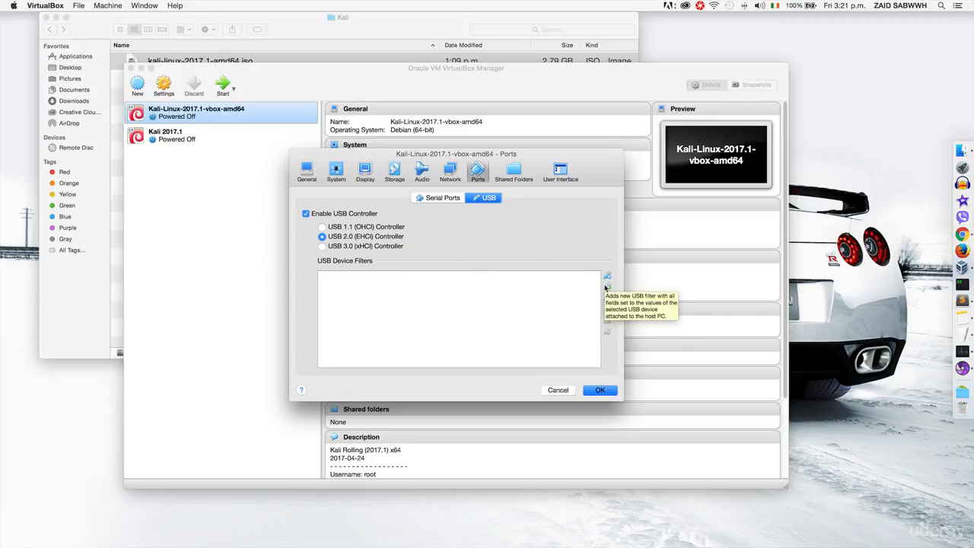
# - Add the ATHEROS UB91C [0108] adapter as a USB device filter and save the settings
pyautogui.click(606, 286)
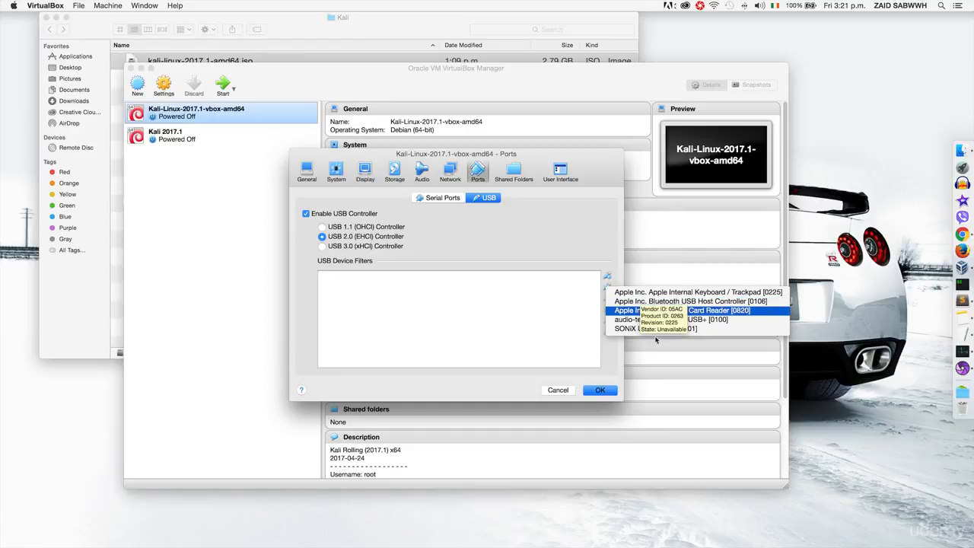
pyautogui.click(517, 337)
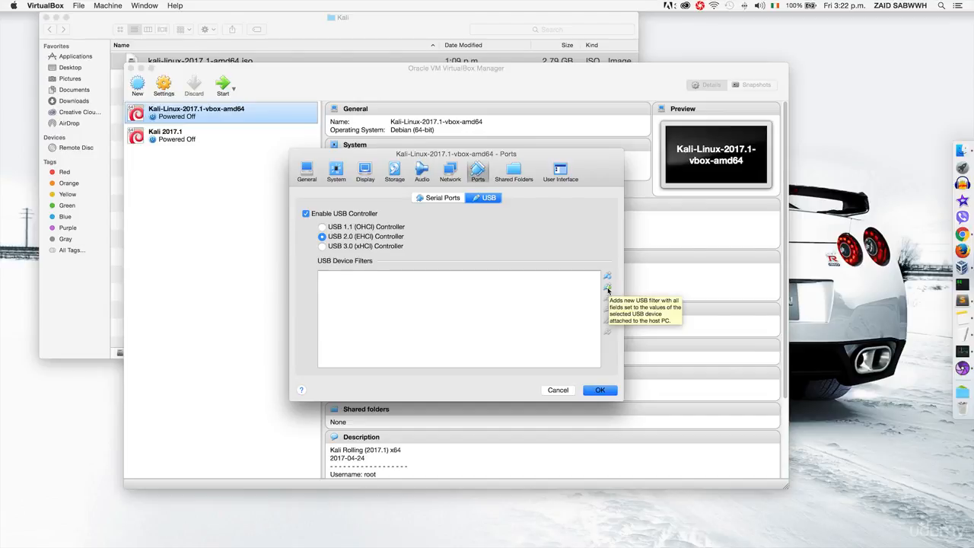
pyautogui.click(607, 289)
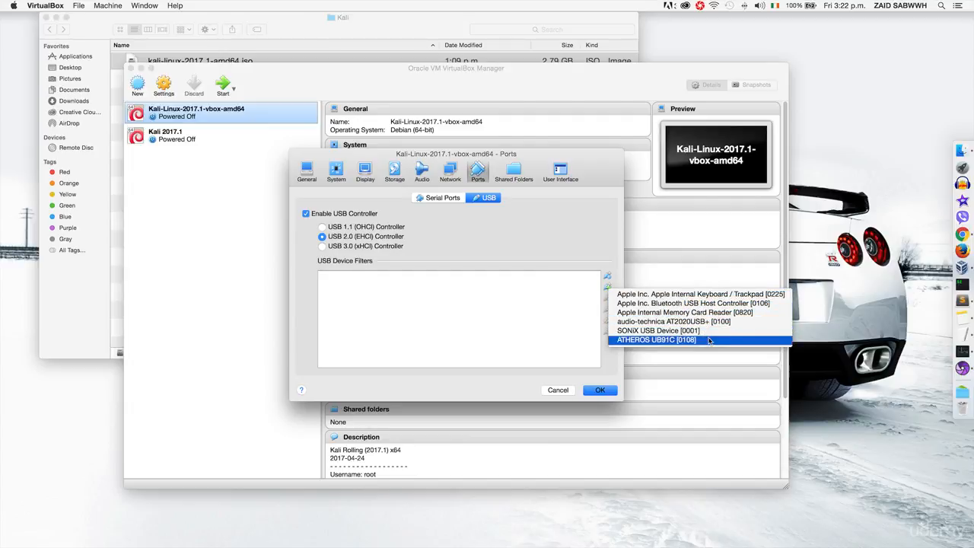
pyautogui.click(644, 340)
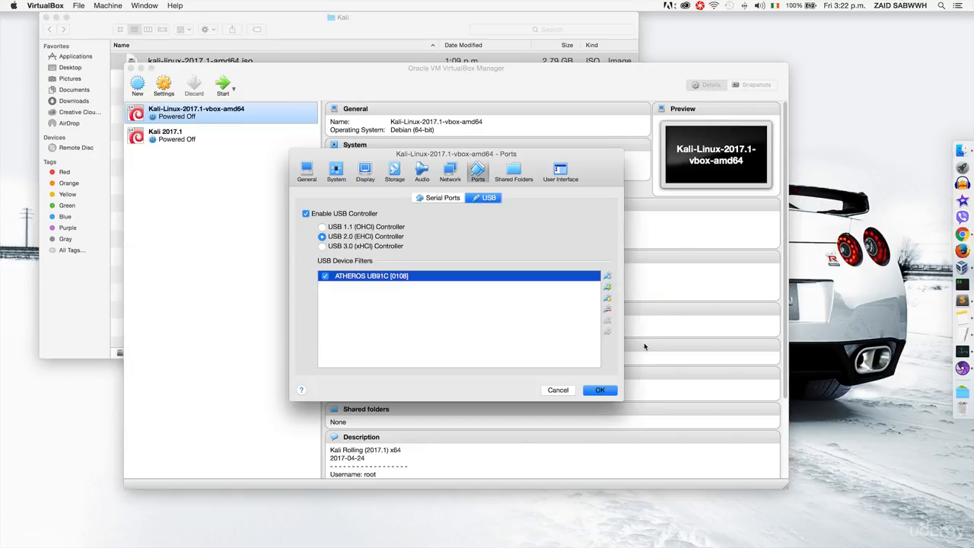
pyautogui.click(597, 390)
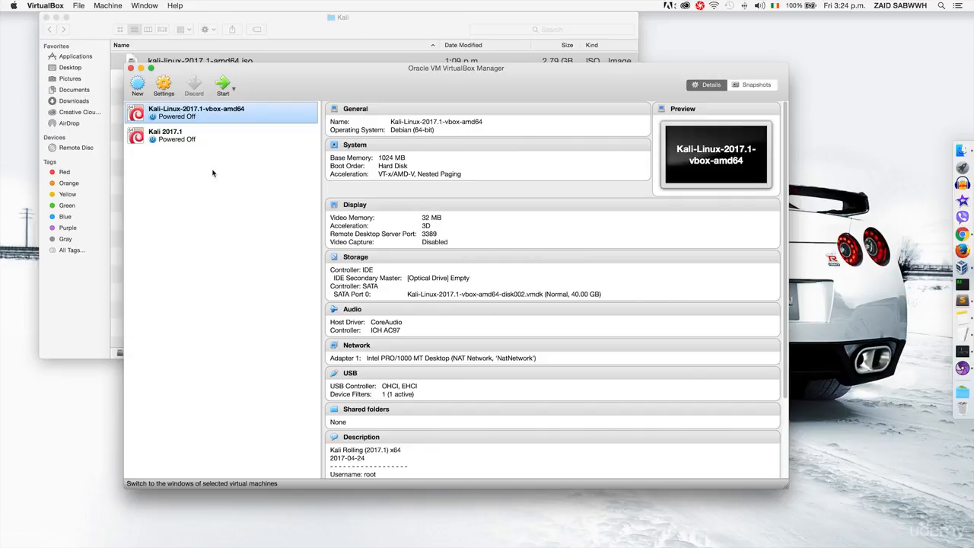
pyautogui.hotkey('ctrl', 'Right')
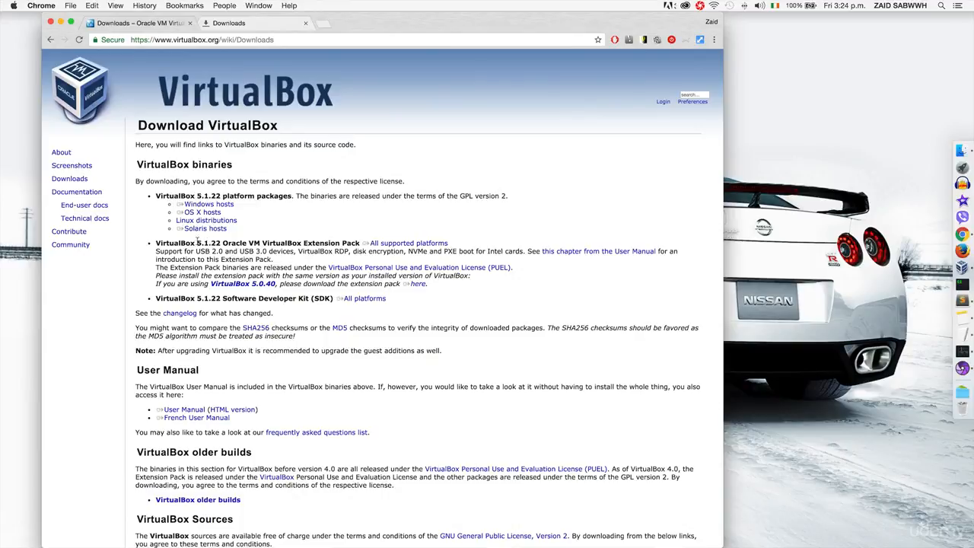
pyautogui.moveTo(156, 242); pyautogui.dragTo(385, 244)
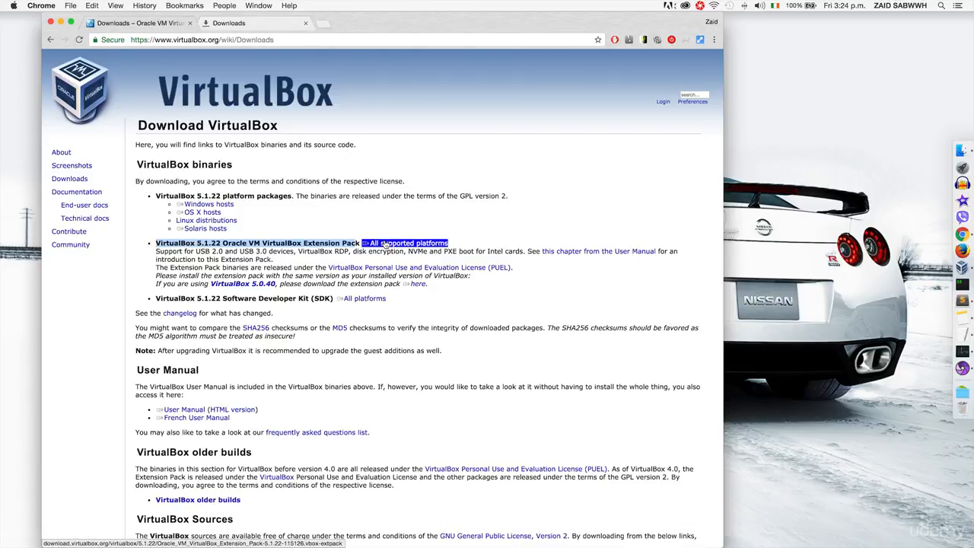
pyautogui.moveTo(378, 244); pyautogui.dragTo(359, 245)
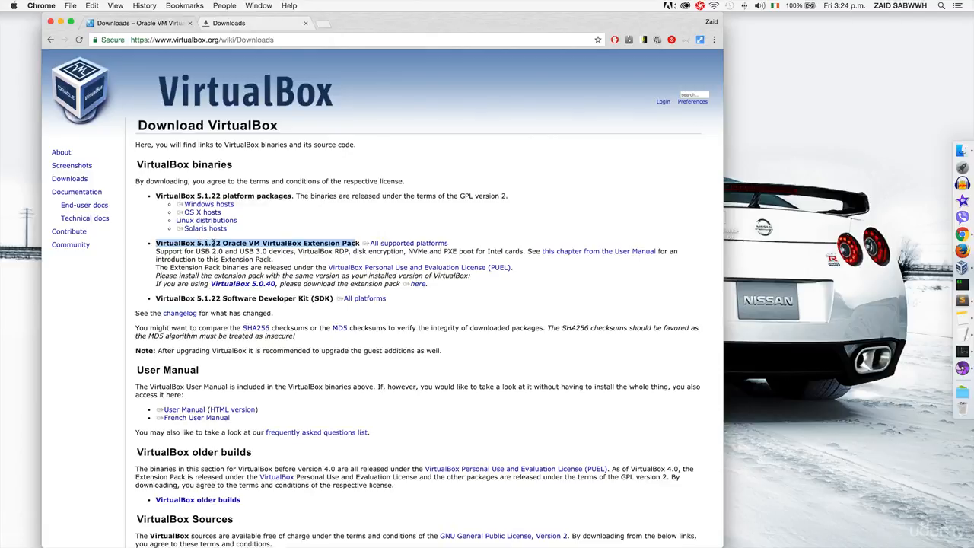
pyautogui.hotkey('ctrl', 'Left')
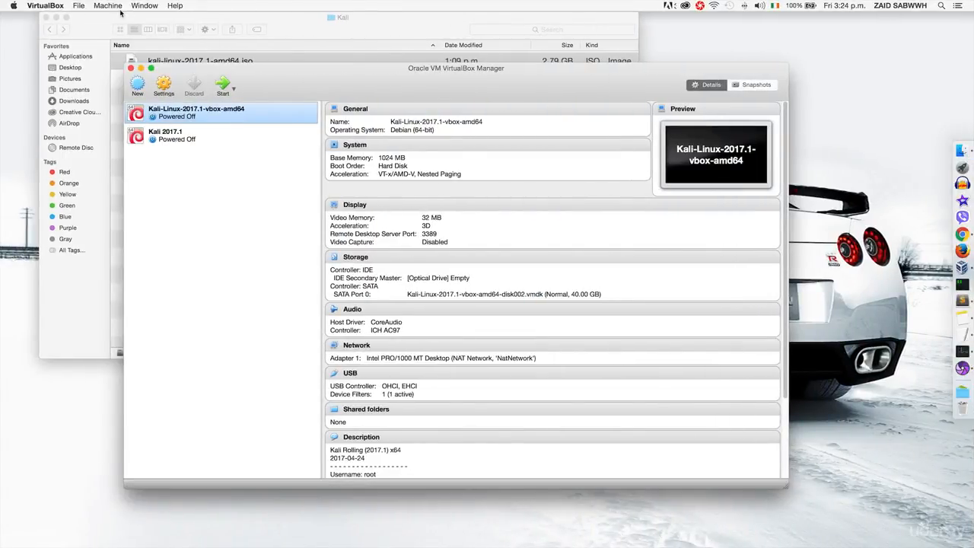
# - Confirm the installed VirtualBox version is 5.0.20 in the About VirtualBox window
pyautogui.click(61, 6)
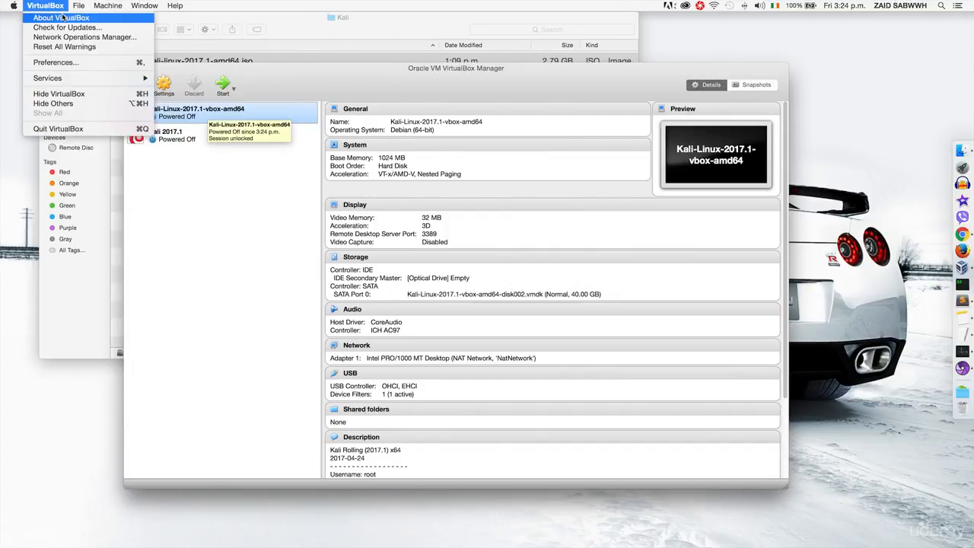
pyautogui.click(61, 18)
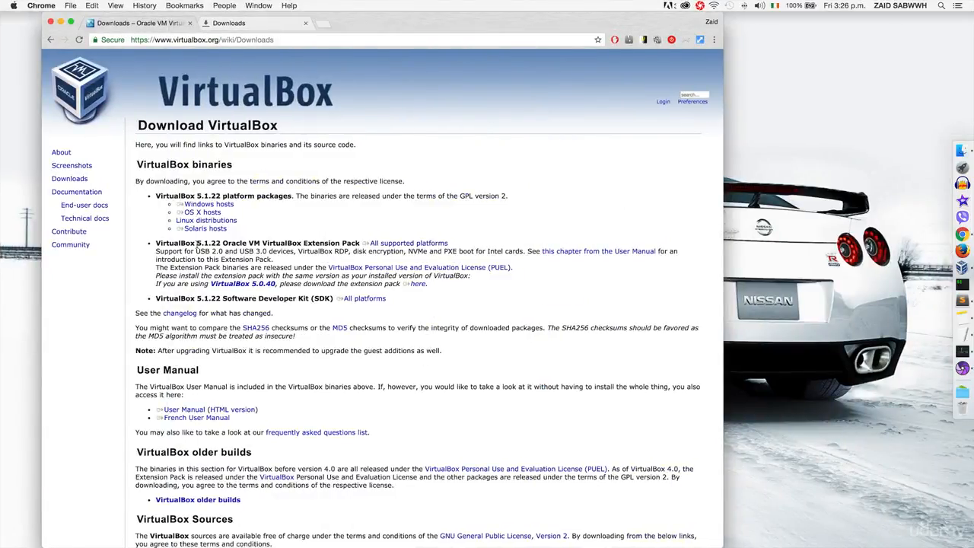
# - Download the VirtualBox 5.0.20 Extension Pack (All Platforms) from the VirtualBox 5.0 older builds page
pyautogui.scroll(-2, 196, 382)
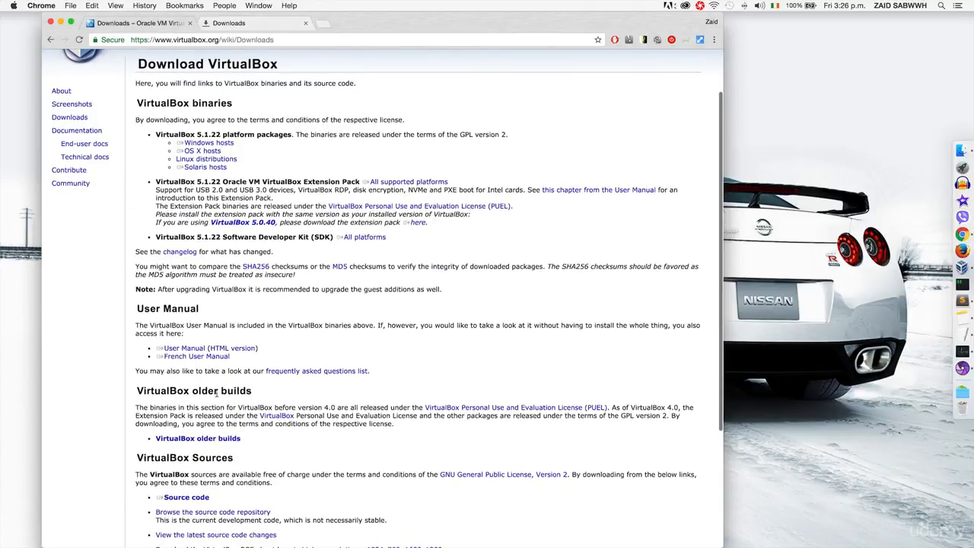
pyautogui.click(219, 439)
pyautogui.rightClick(183, 163)
pyautogui.click(180, 154)
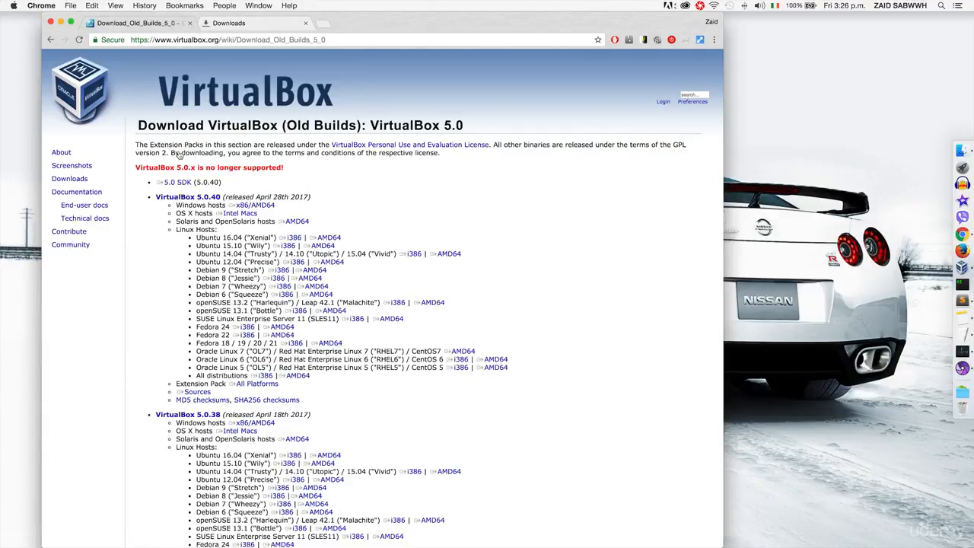
pyautogui.scroll(-20, 395, 382)
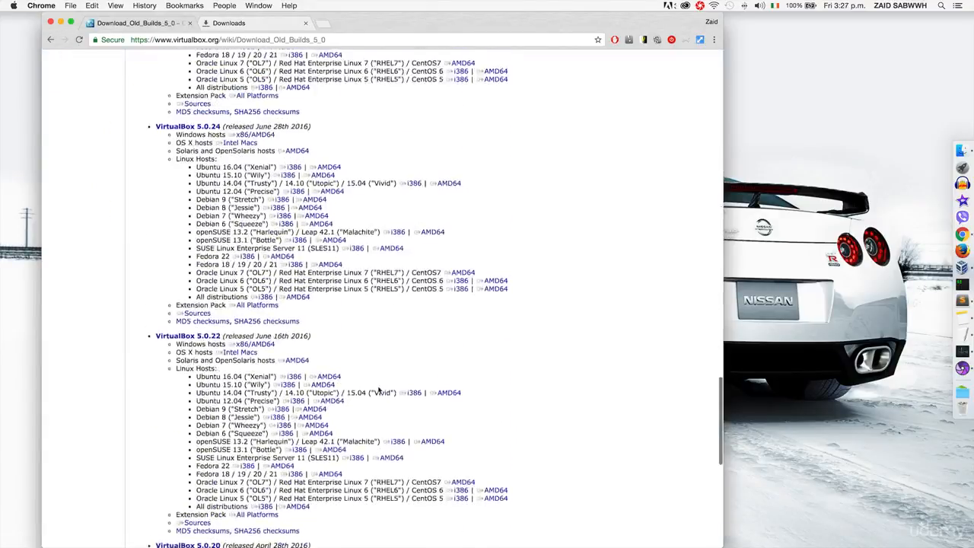
pyautogui.scroll(-5, 379, 390)
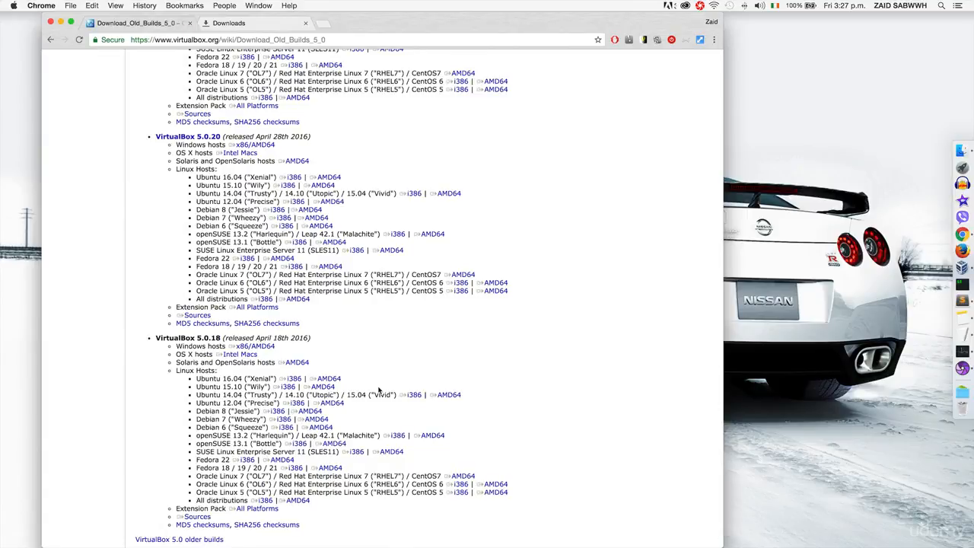
pyautogui.click(256, 310)
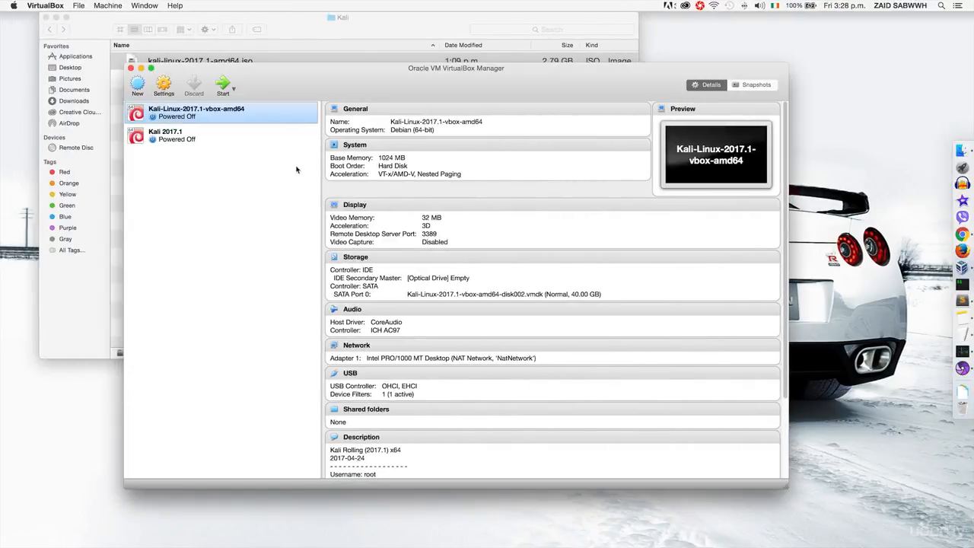
# - Open Oracle_VM_VirtualBox_Extension_Pack-5.0.20-106931a.vbox-extpack from the Downloads folder in VirtualBox
pyautogui.click(98, 286)
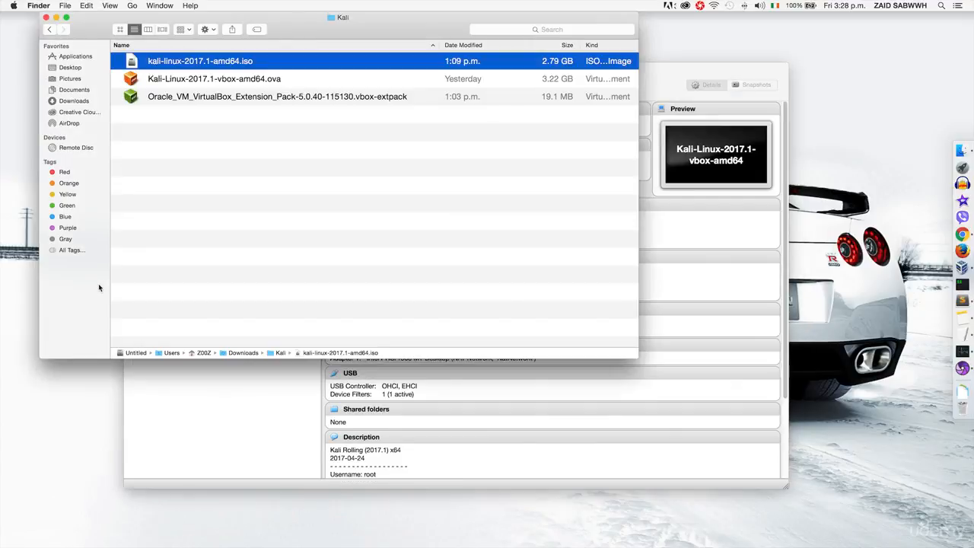
pyautogui.click(73, 100)
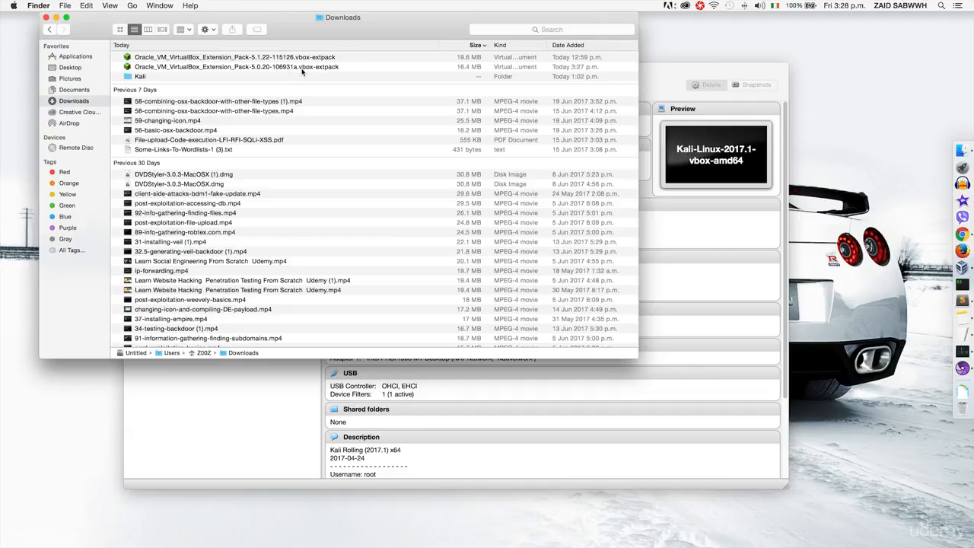
pyautogui.click(235, 67)
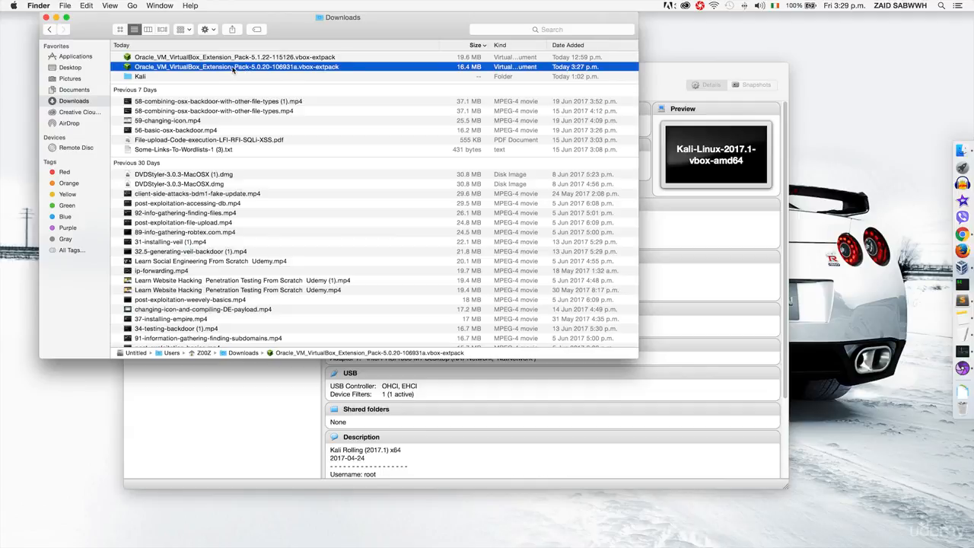
pyautogui.doubleClick(320, 67)
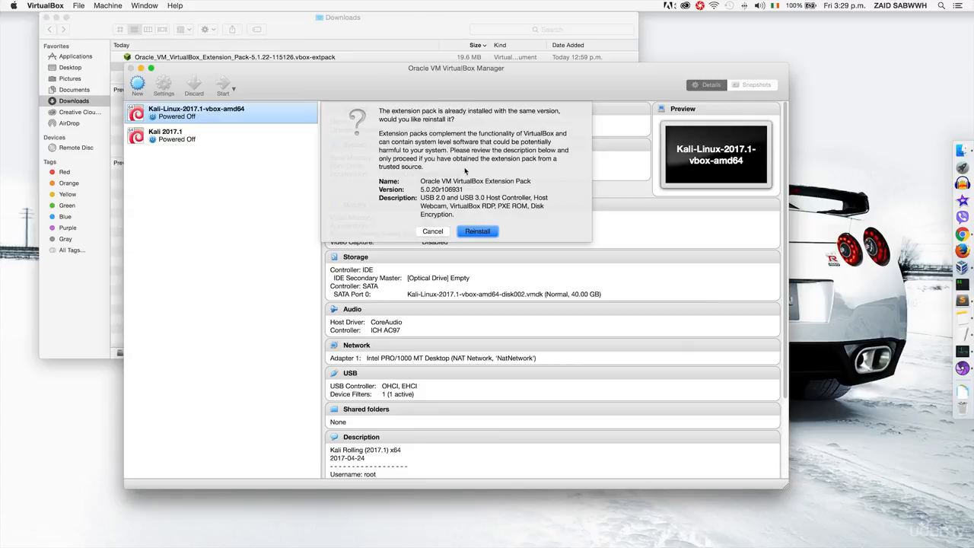
# - Reinstall the extension pack, accepting the licence and authorising with the administrator password
pyautogui.click(478, 231)
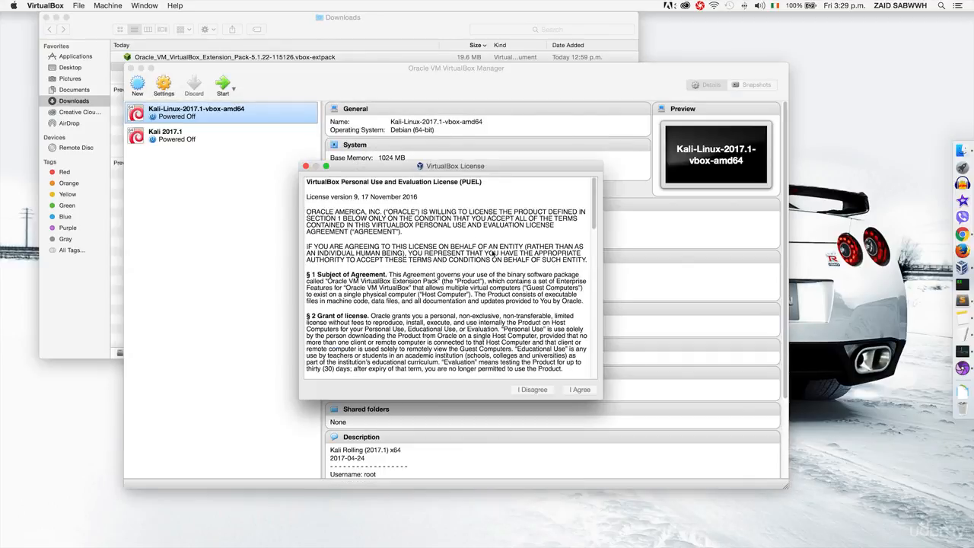
pyautogui.scroll(-20, 493, 279)
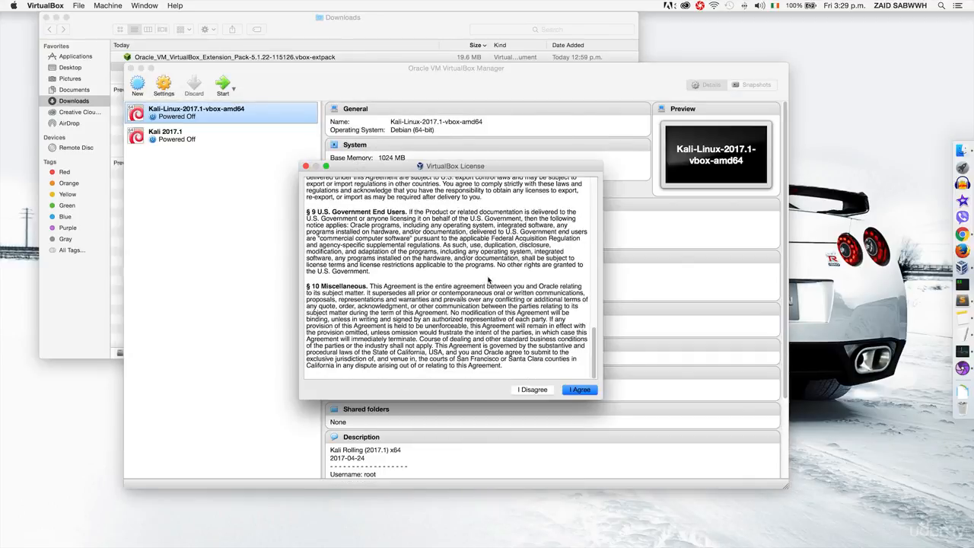
pyautogui.click(578, 390)
pyautogui.write('**********')
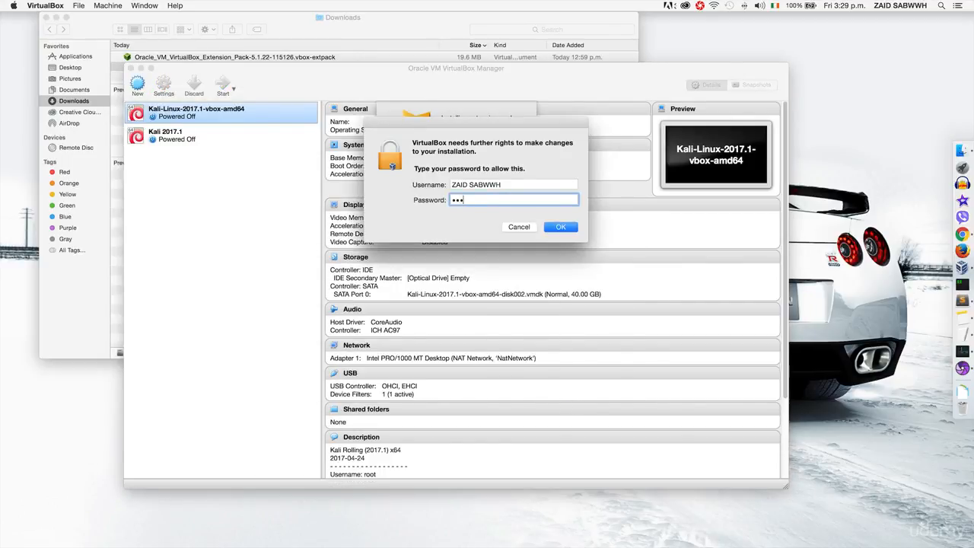
pyautogui.press('Return')
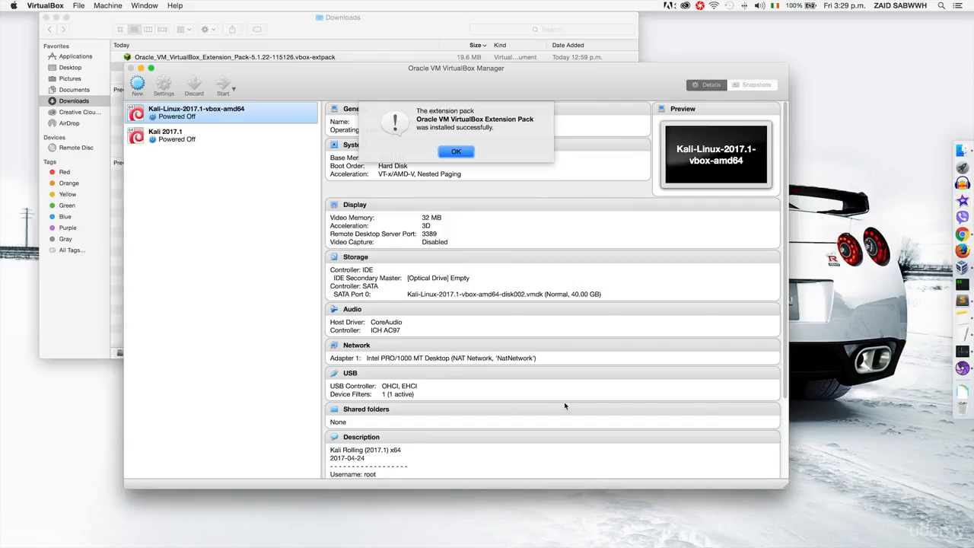
pyautogui.press('Return')
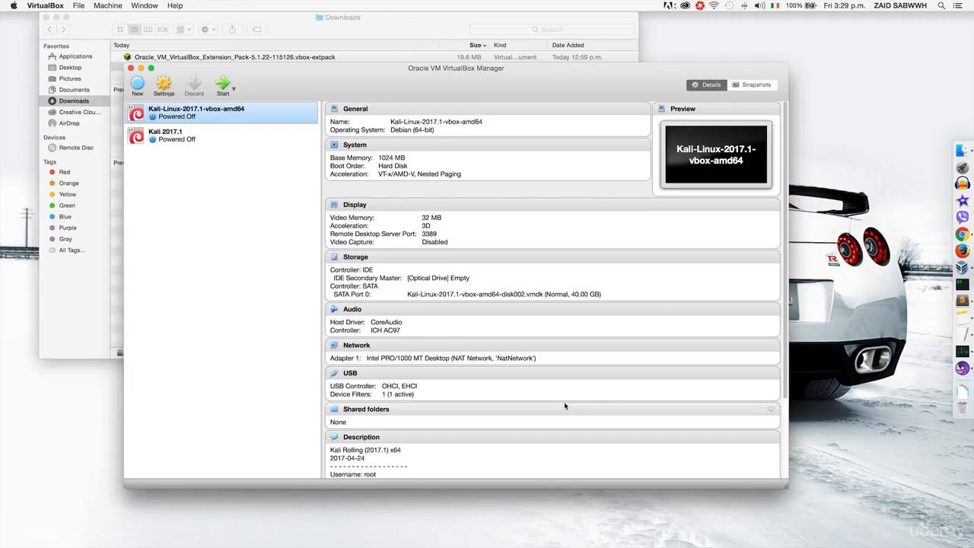
# - Start the Kali VM, boot the default GRUB entry, and log in as root with its password
pyautogui.click(218, 90)
pyautogui.press('Return')
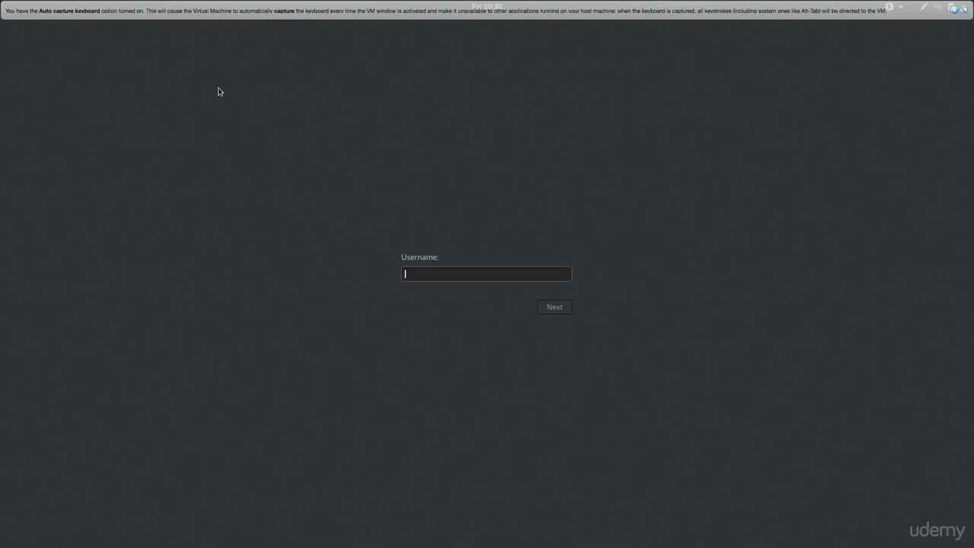
pyautogui.write('root')
pyautogui.press('Return')
pyautogui.write('toor')
pyautogui.press('Return')
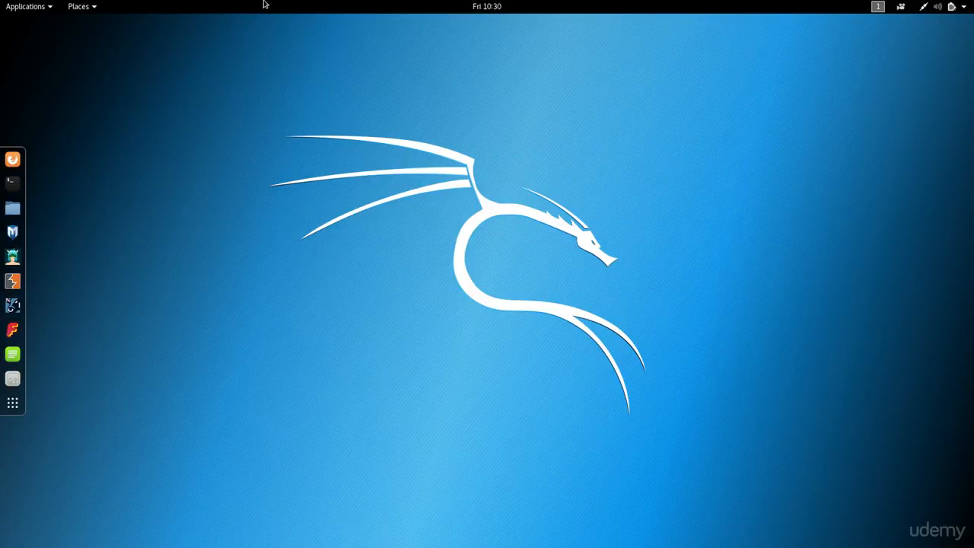
# - Connect the ATHEROS UB91C [0108] adapter to the running VM through Devices > USB
pyautogui.moveTo(255, 3)
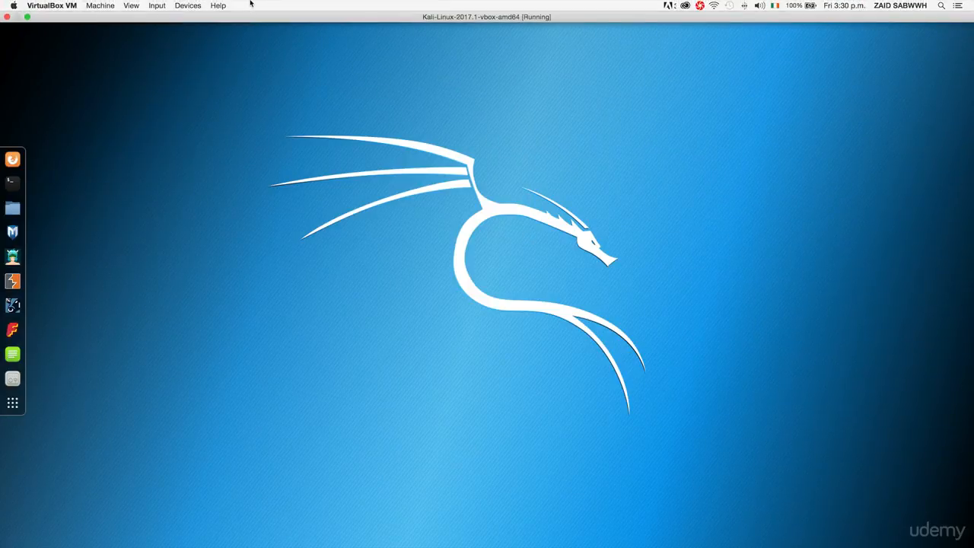
pyautogui.click(188, 6)
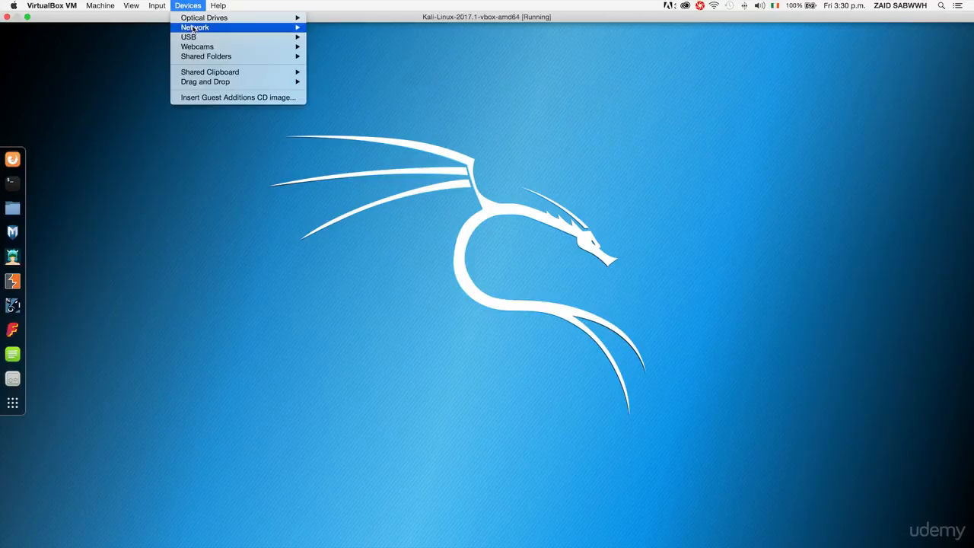
pyautogui.moveTo(193, 37)
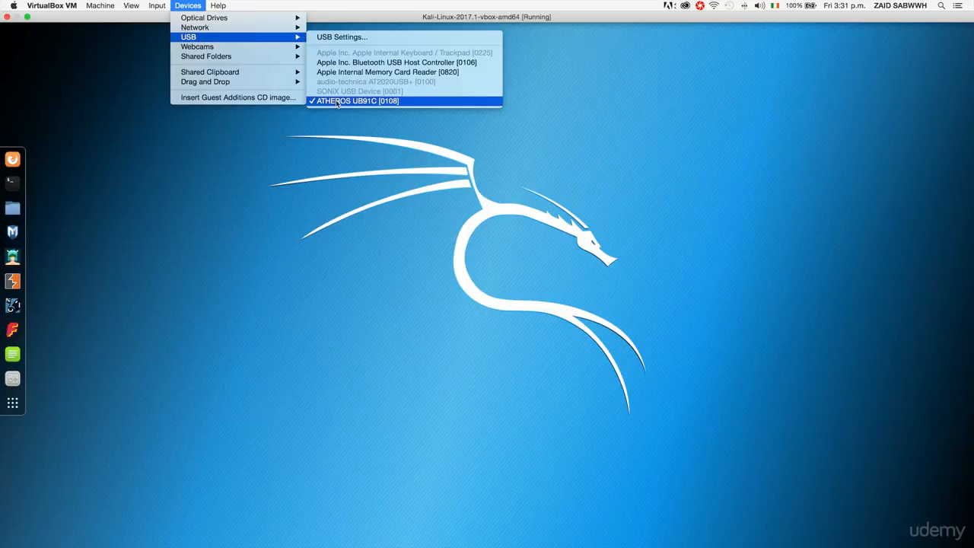
pyautogui.click(349, 140)
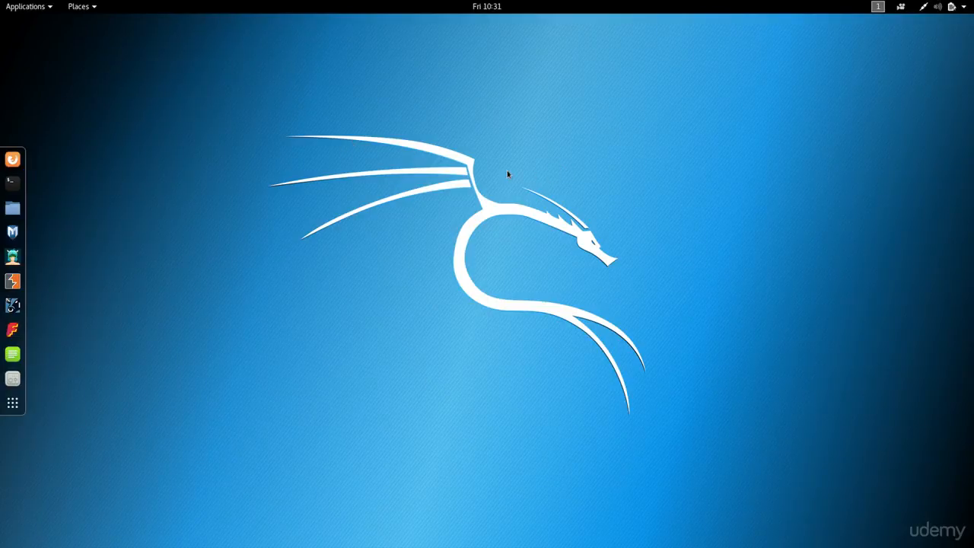
# - Run ifconfig in a Kali terminal, highlight the wlan0 block, and check Wi-Fi status is Not Connected
pyautogui.click(16, 187)
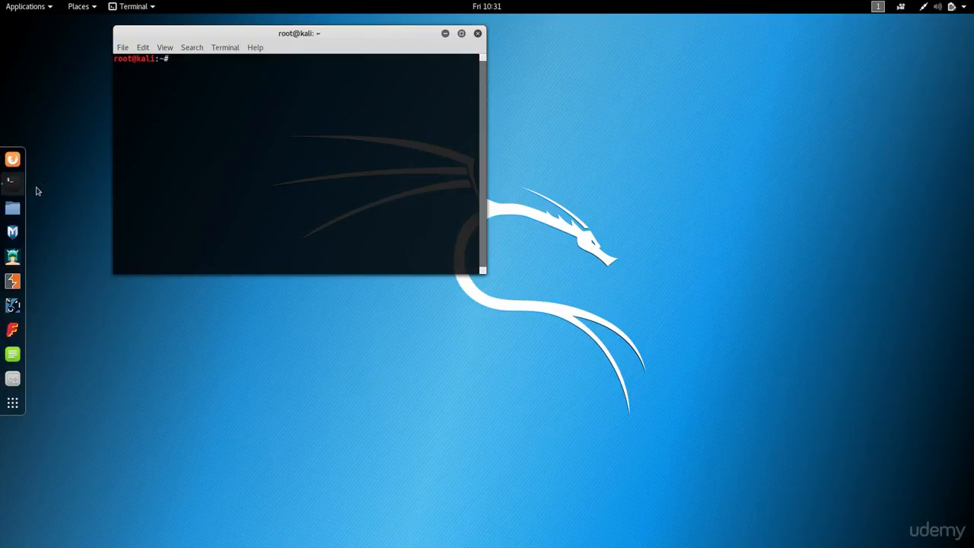
pyautogui.write('ifconfig')
pyautogui.press('Return')
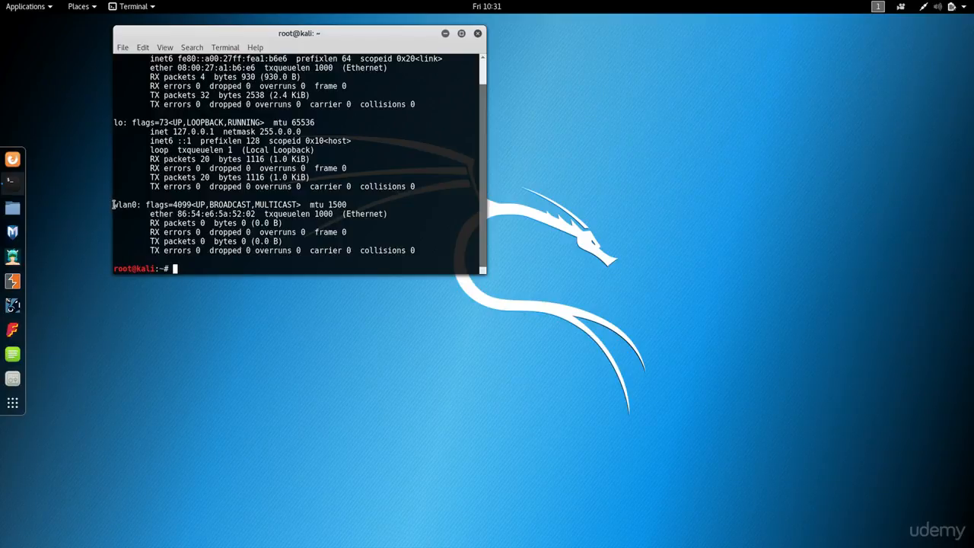
pyautogui.moveTo(112, 205); pyautogui.dragTo(428, 250)
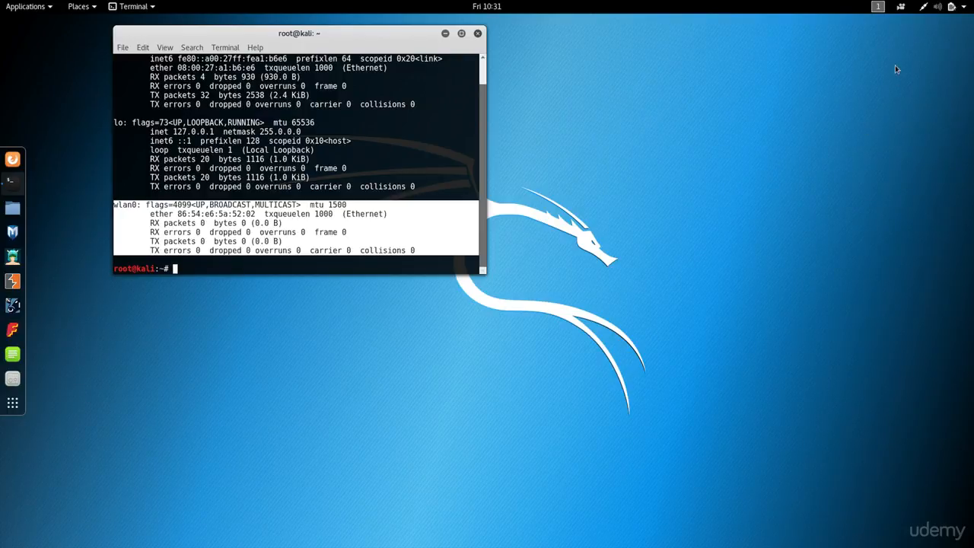
pyautogui.click(921, 11)
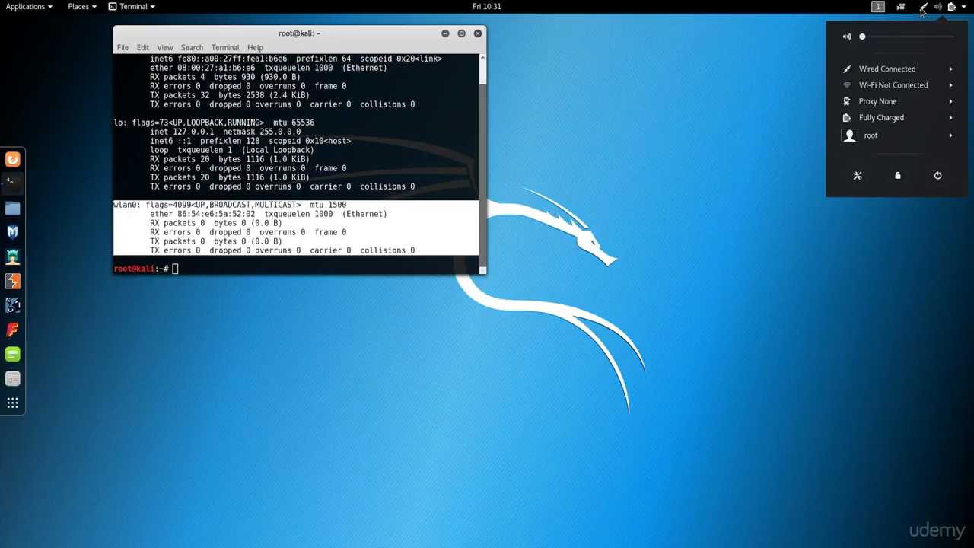